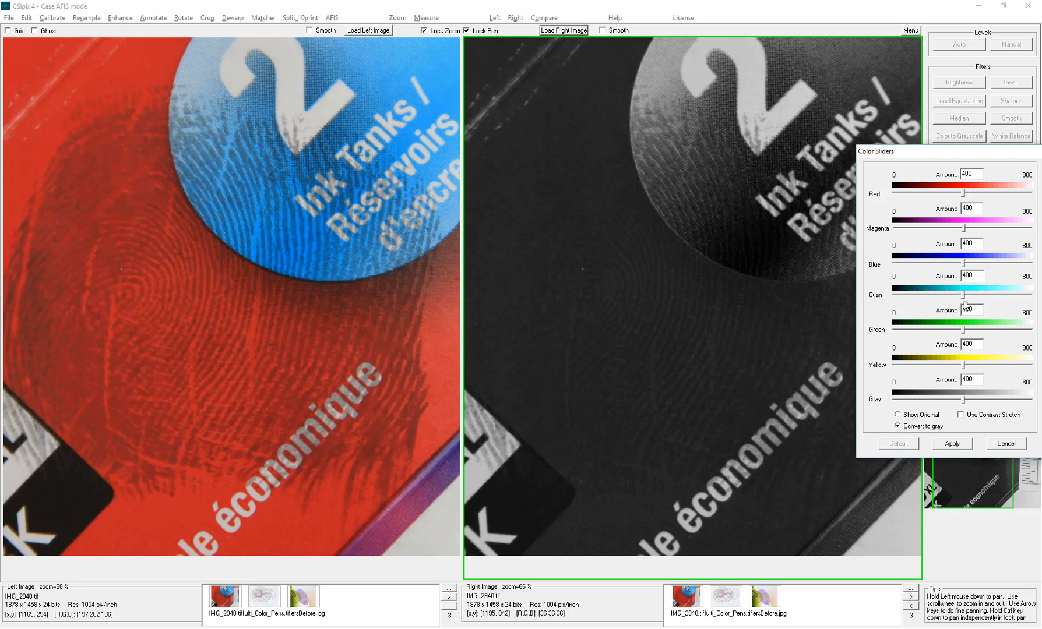
# - Raise the grayscale weights to Cyan 506, Blue 471 and Red 534 for darker fingerprint ridges
pyautogui.moveTo(963, 298); pyautogui.dragTo(977, 267)
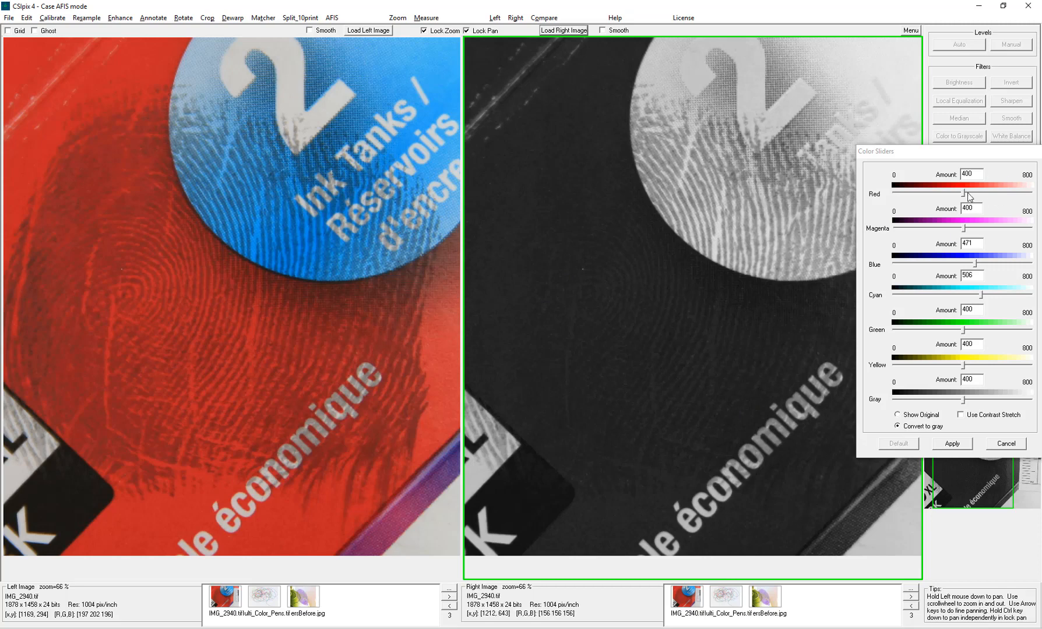
pyautogui.moveTo(964, 197); pyautogui.dragTo(987, 198)
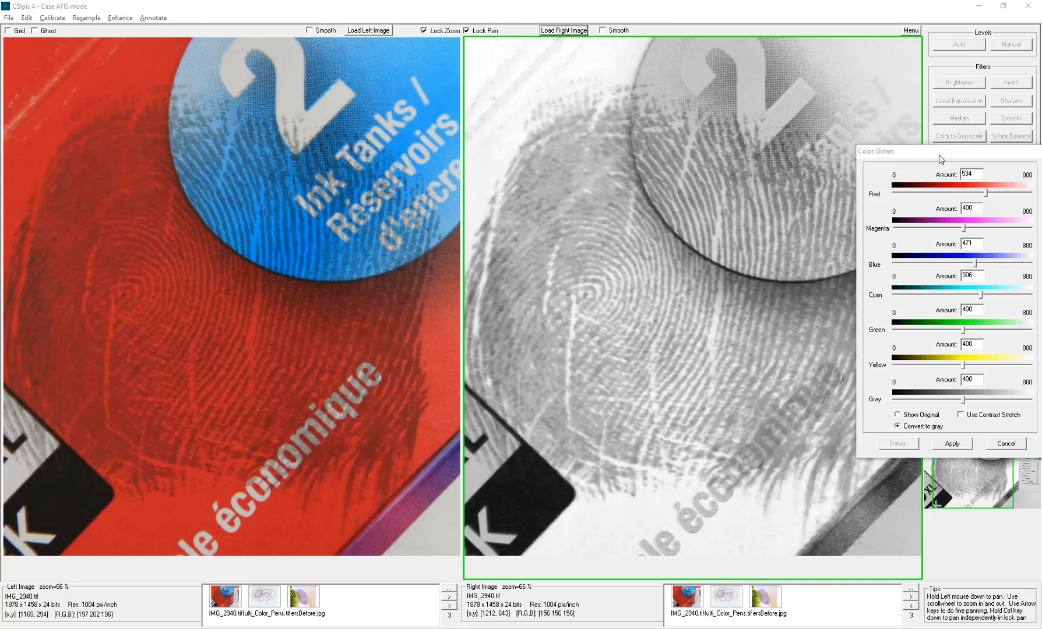
pyautogui.moveTo(943, 156); pyautogui.dragTo(923, 24)
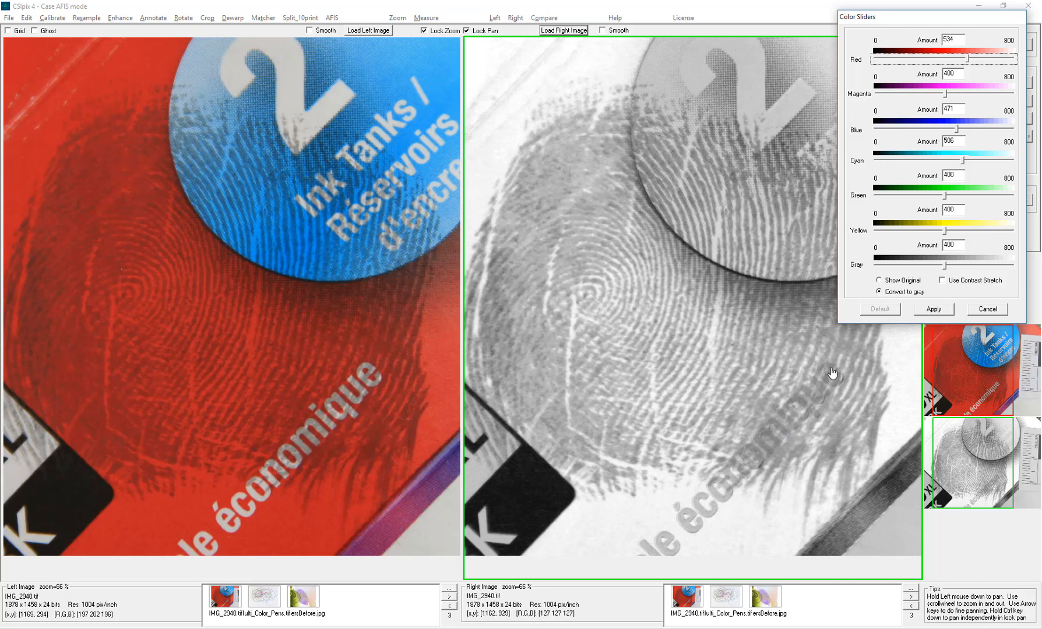
# - Set the Gray weight to 446 after briefly trying 458
pyautogui.click(946, 268)
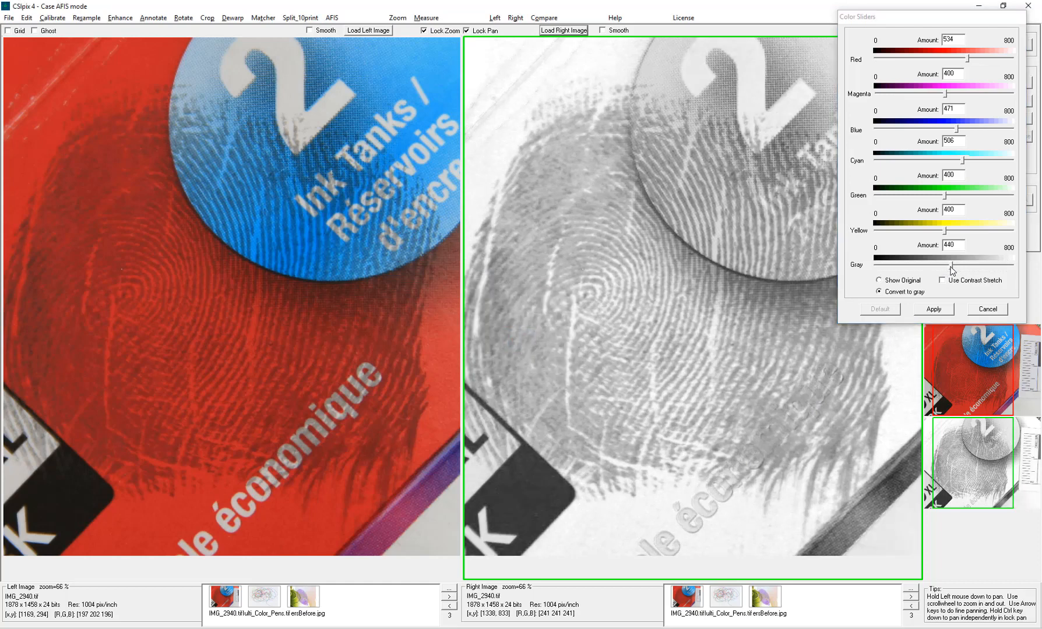
pyautogui.moveTo(952, 269); pyautogui.dragTo(956, 271)
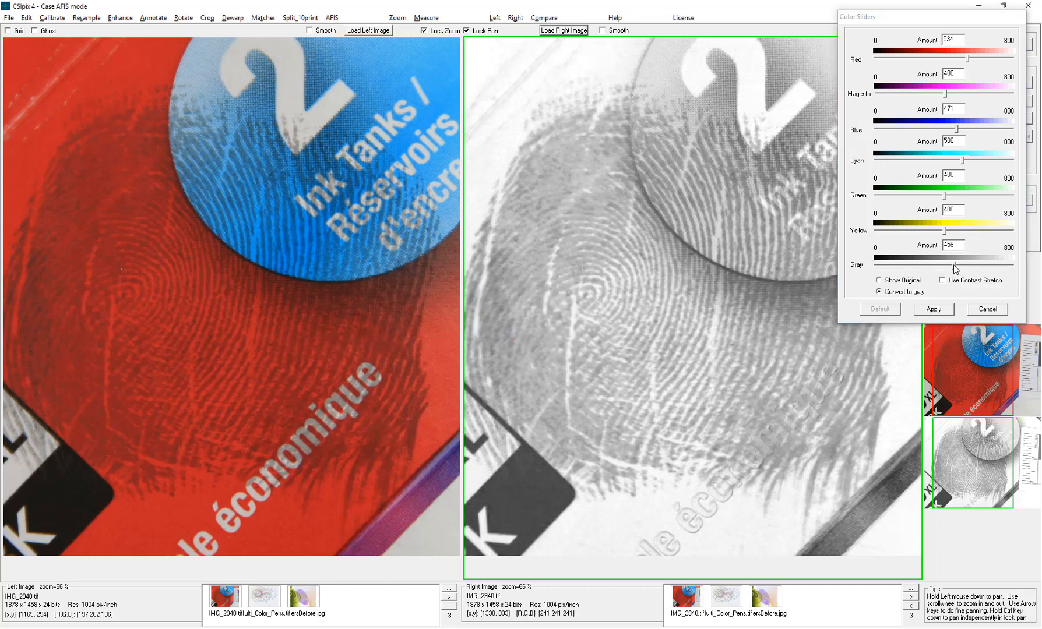
pyautogui.click(955, 265)
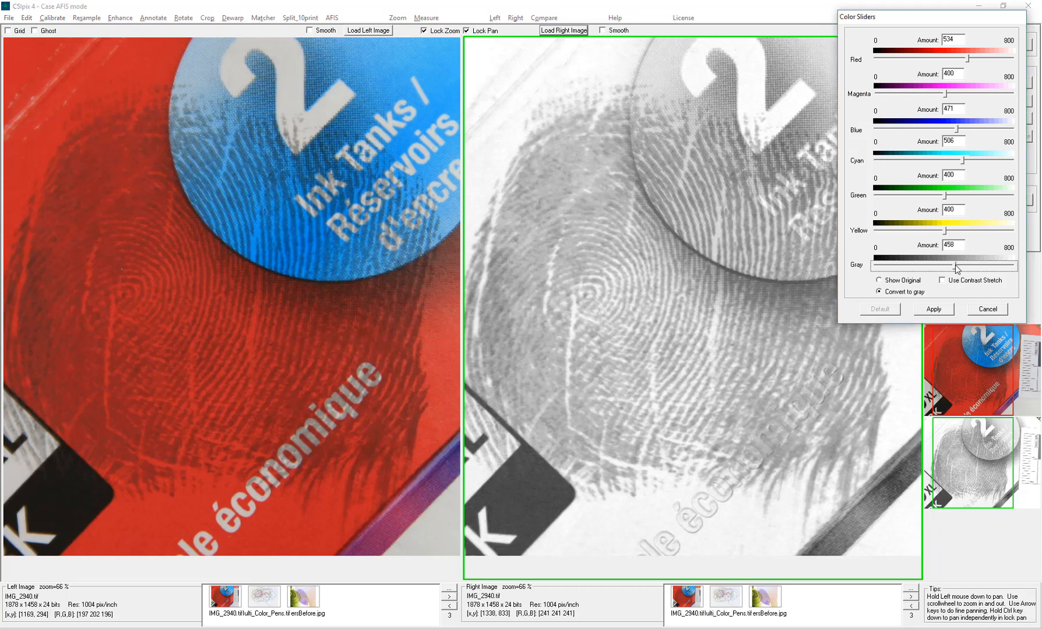
pyautogui.moveTo(955, 265); pyautogui.dragTo(952, 265)
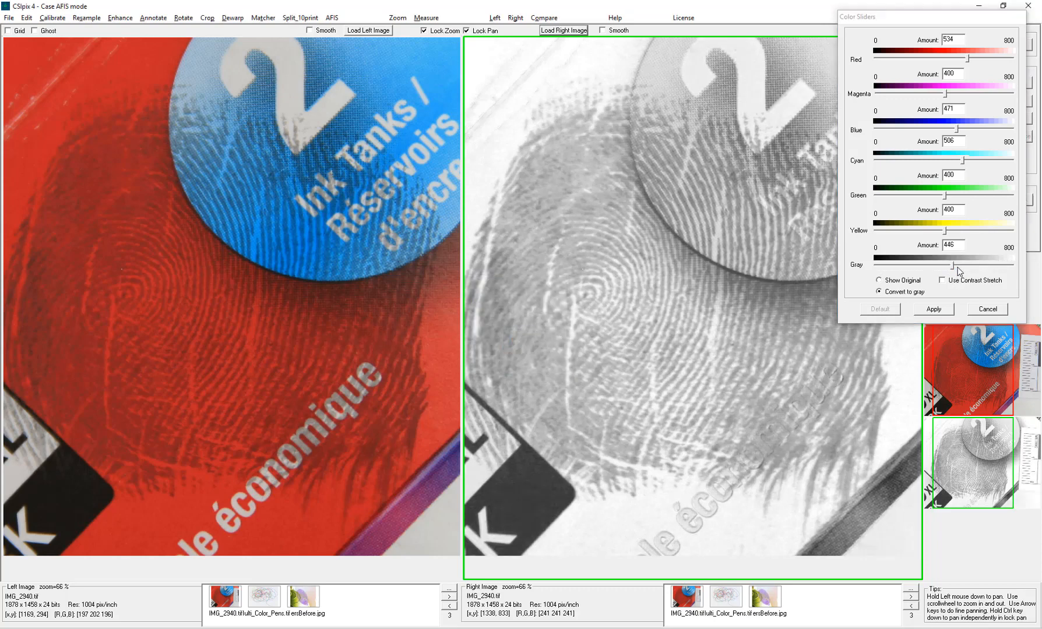
pyautogui.moveTo(921, 19); pyautogui.dragTo(891, 82)
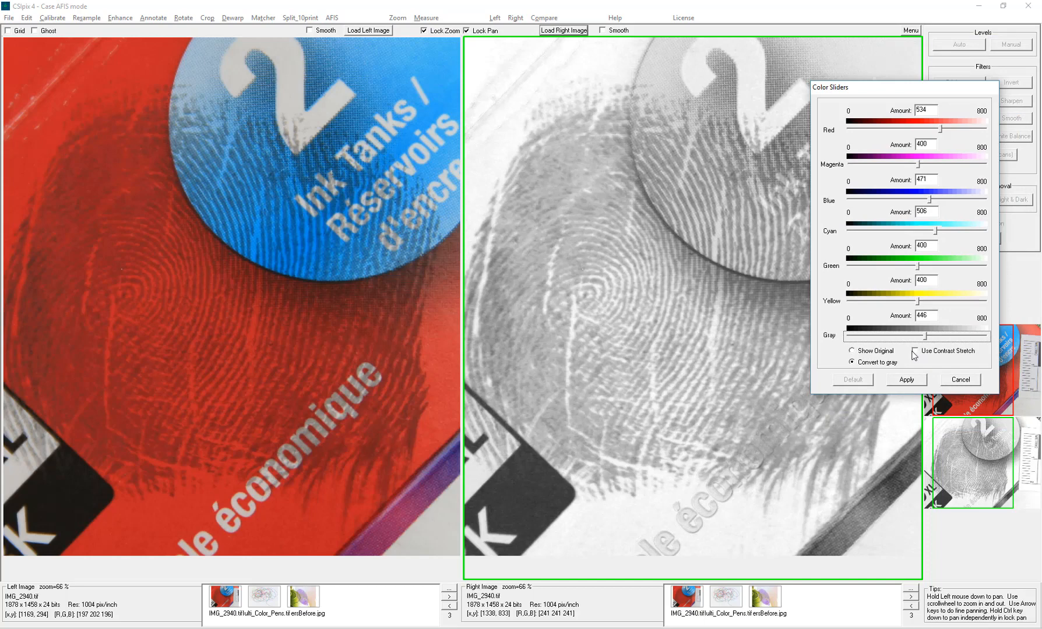
# - Turn on Use Contrast Stretch, compare with the original, and apply the grayscale conversion
pyautogui.click(914, 352)
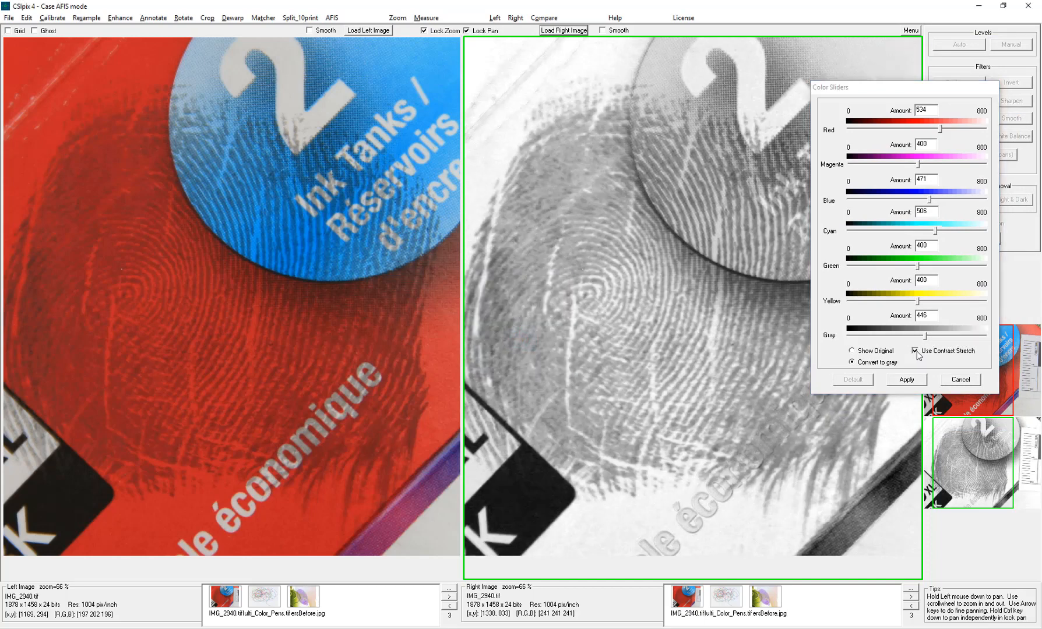
pyautogui.click(914, 352)
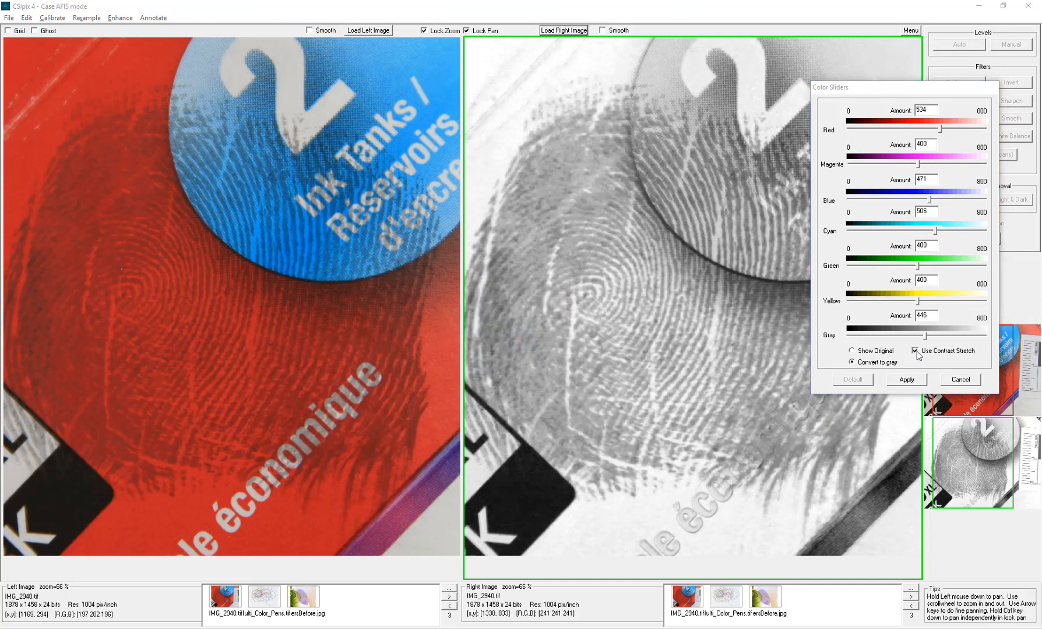
pyautogui.click(919, 353)
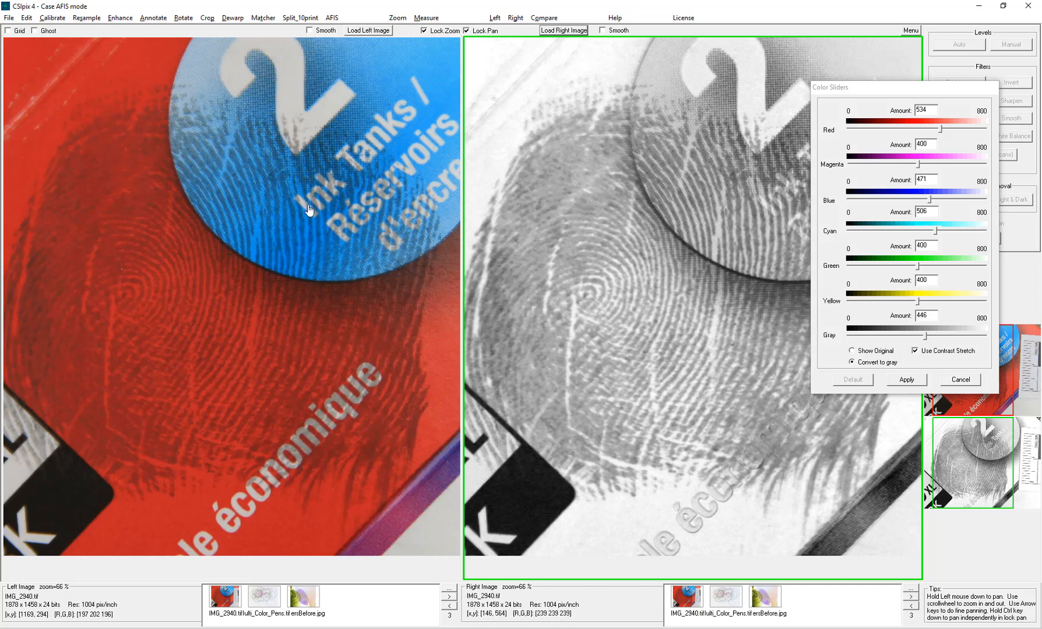
pyautogui.click(854, 353)
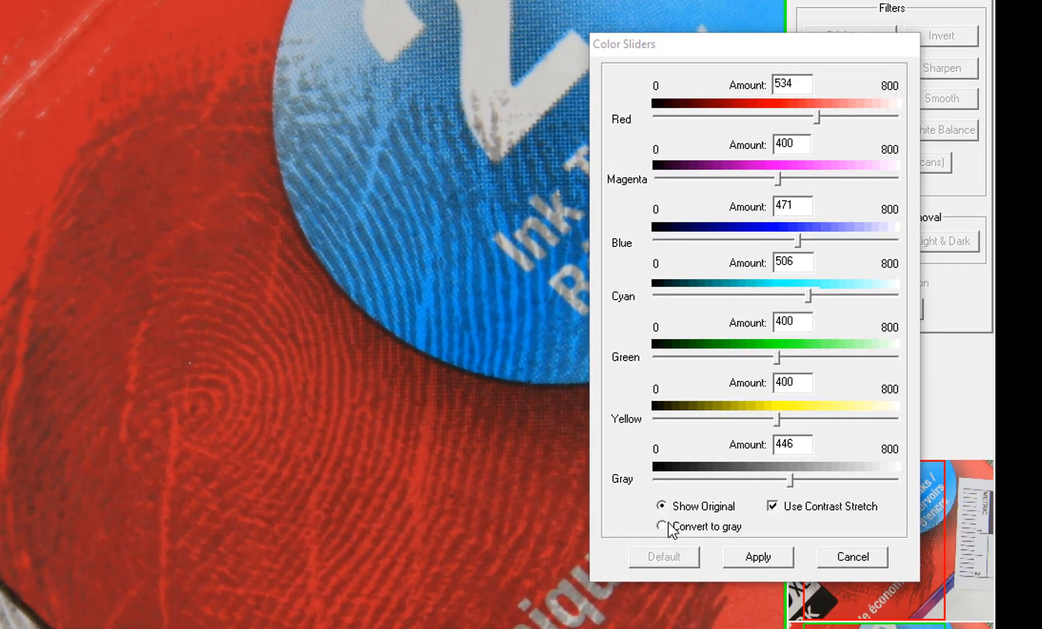
pyautogui.click(852, 362)
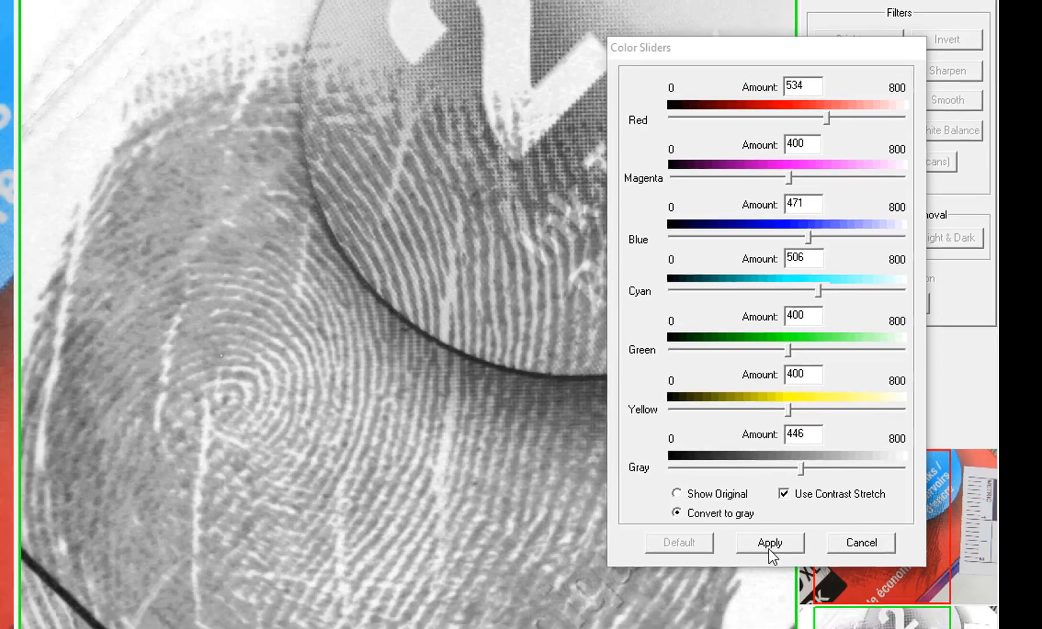
pyautogui.click(758, 557)
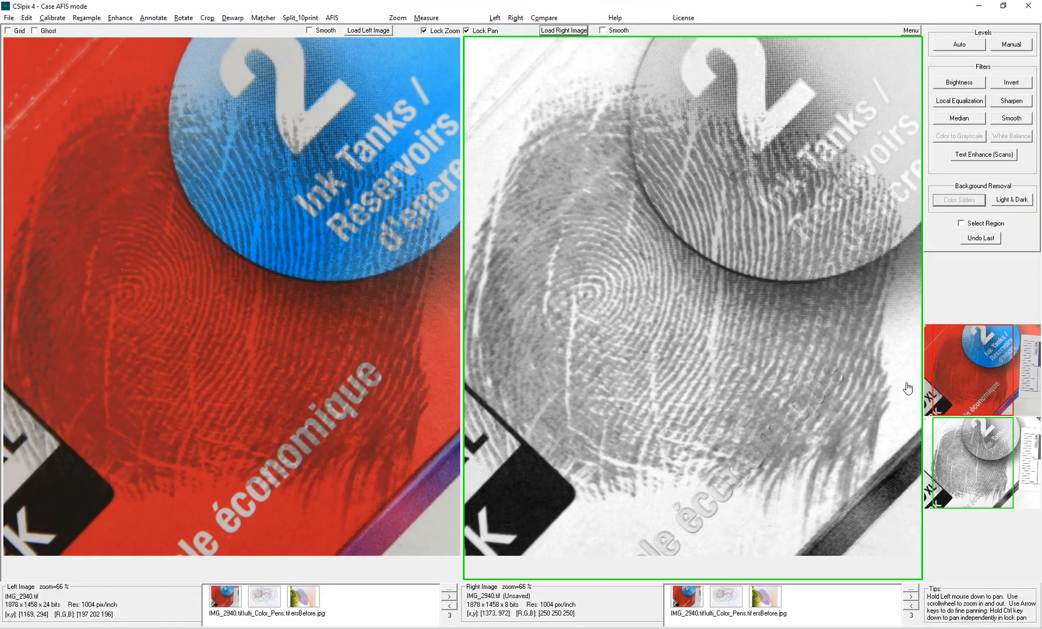
# - Open Multi_Color_Pens.tif in both panes with zoom and pan locked at 26%, then open Color Sliders
pyautogui.click(265, 600)
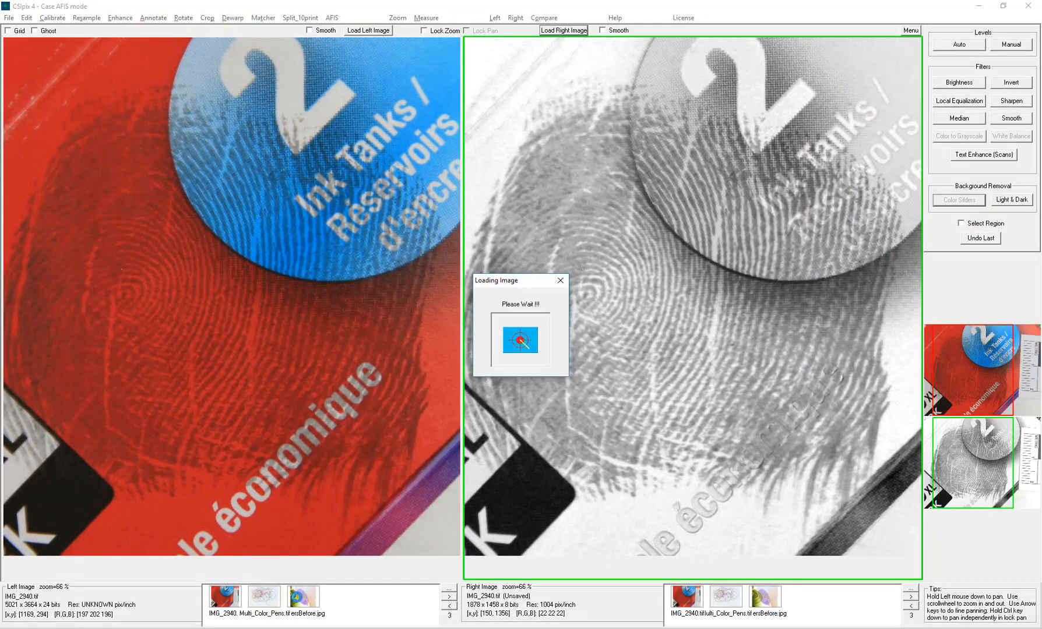
pyautogui.click(725, 600)
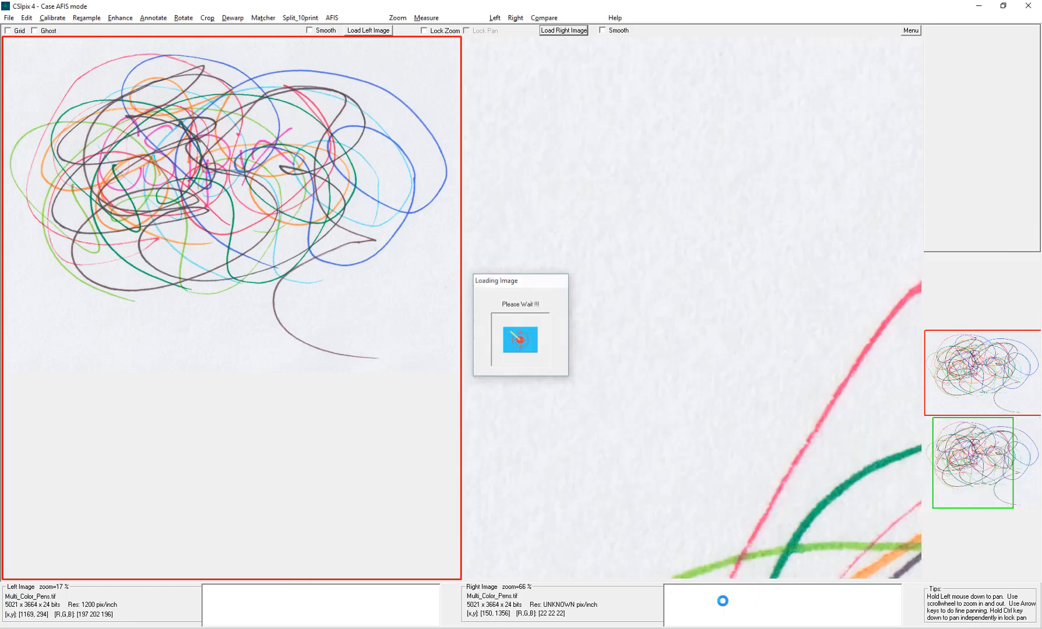
pyautogui.click(424, 31)
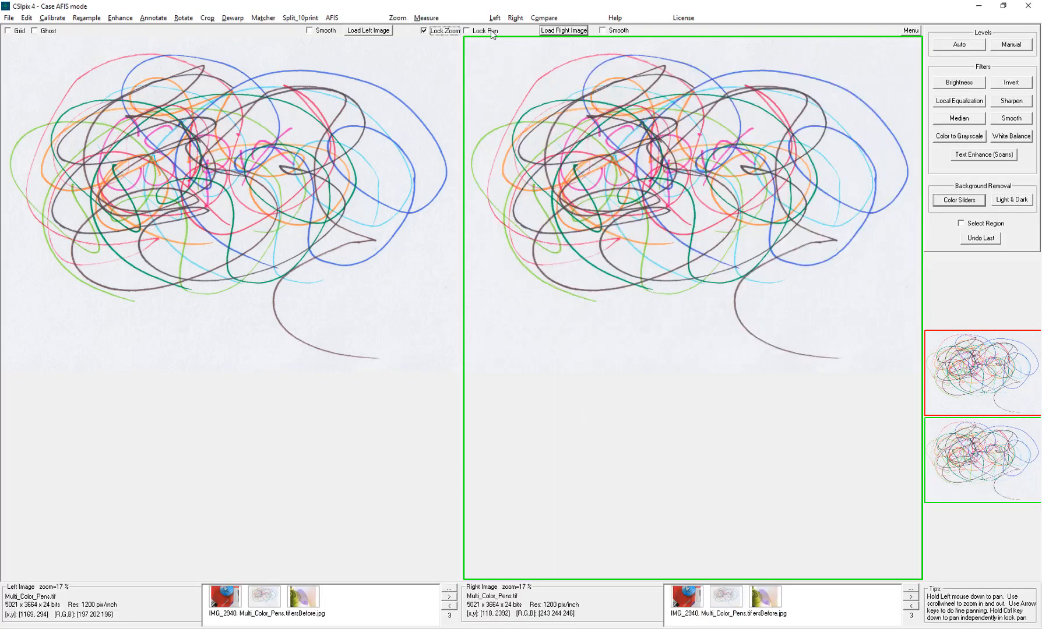
pyautogui.click(491, 32)
pyautogui.scroll(2, 391, 292)
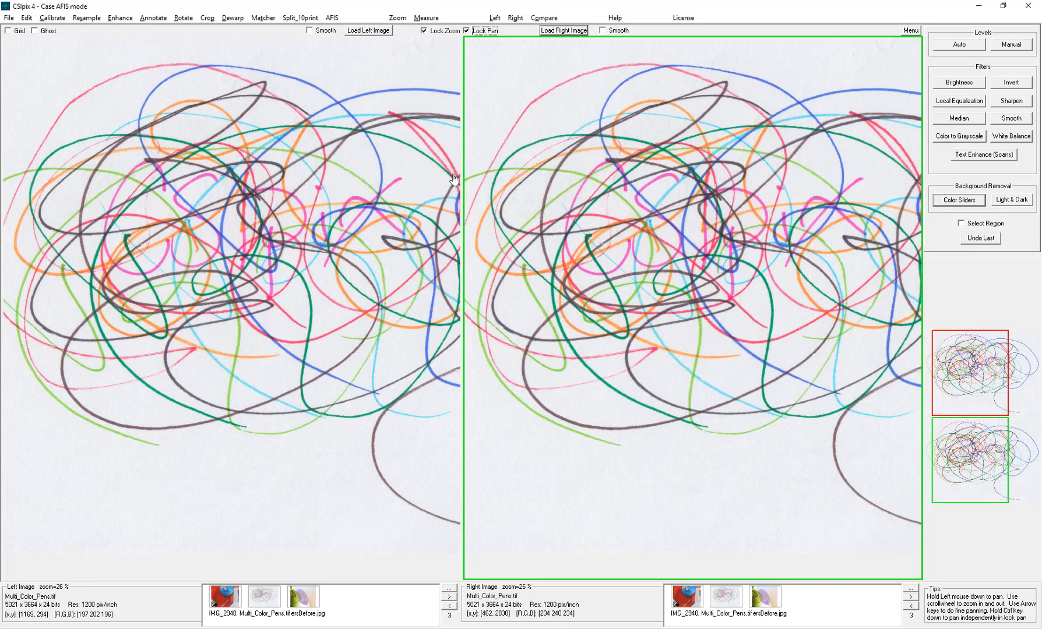
pyautogui.click(960, 201)
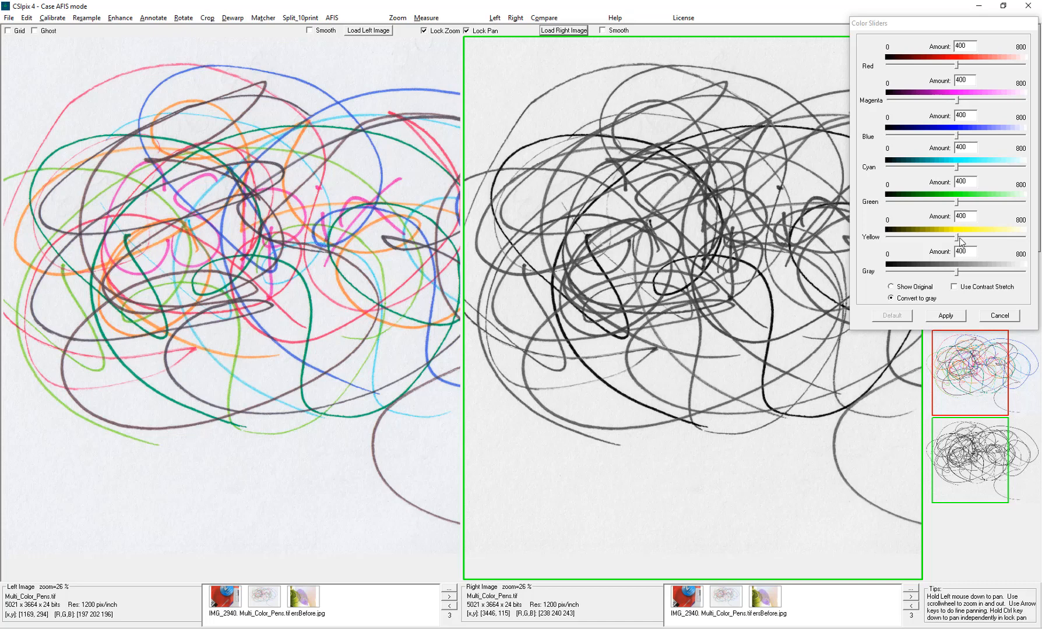
# - Raise the Yellow, Green, Cyan, Blue and Gray weights to about 700–734 to fade the scribbles
pyautogui.moveTo(959, 238); pyautogui.dragTo(1013, 236)
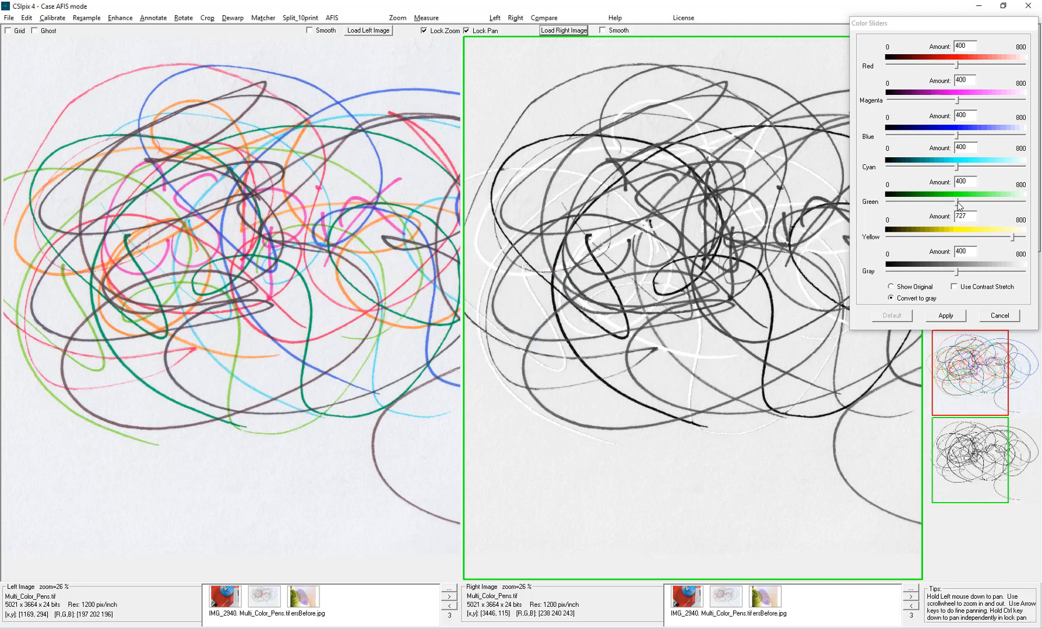
pyautogui.moveTo(959, 202); pyautogui.dragTo(1012, 203)
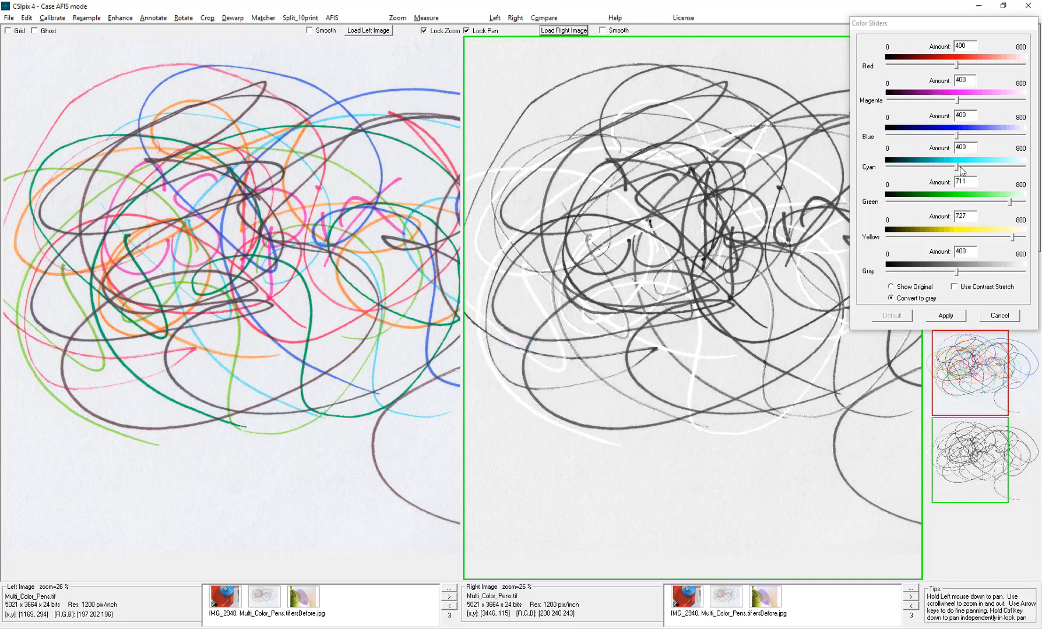
pyautogui.moveTo(957, 169); pyautogui.dragTo(1014, 168)
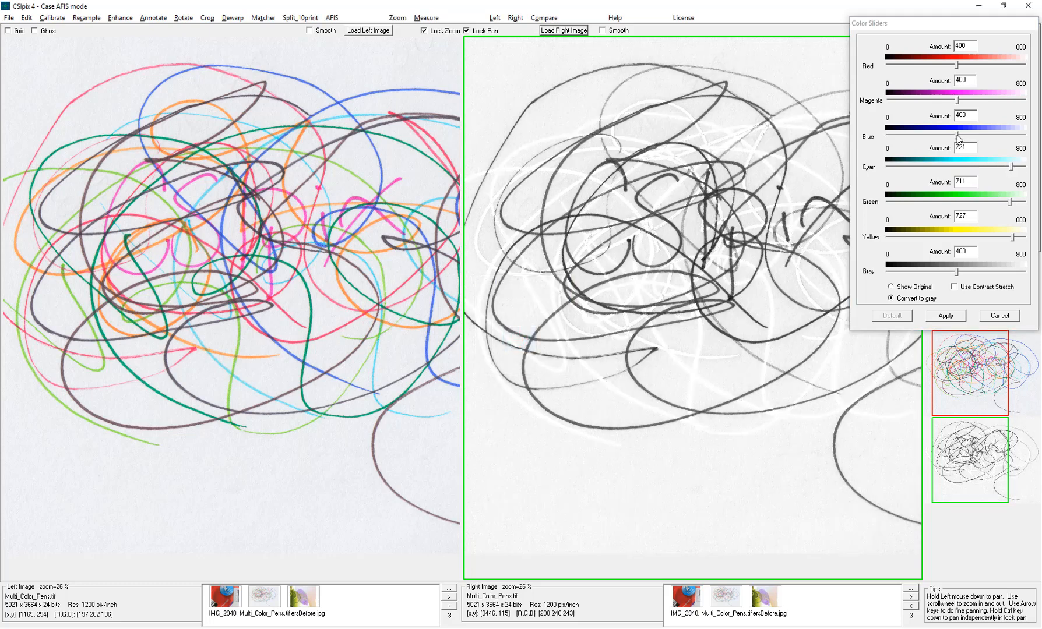
pyautogui.moveTo(956, 136); pyautogui.dragTo(1009, 140)
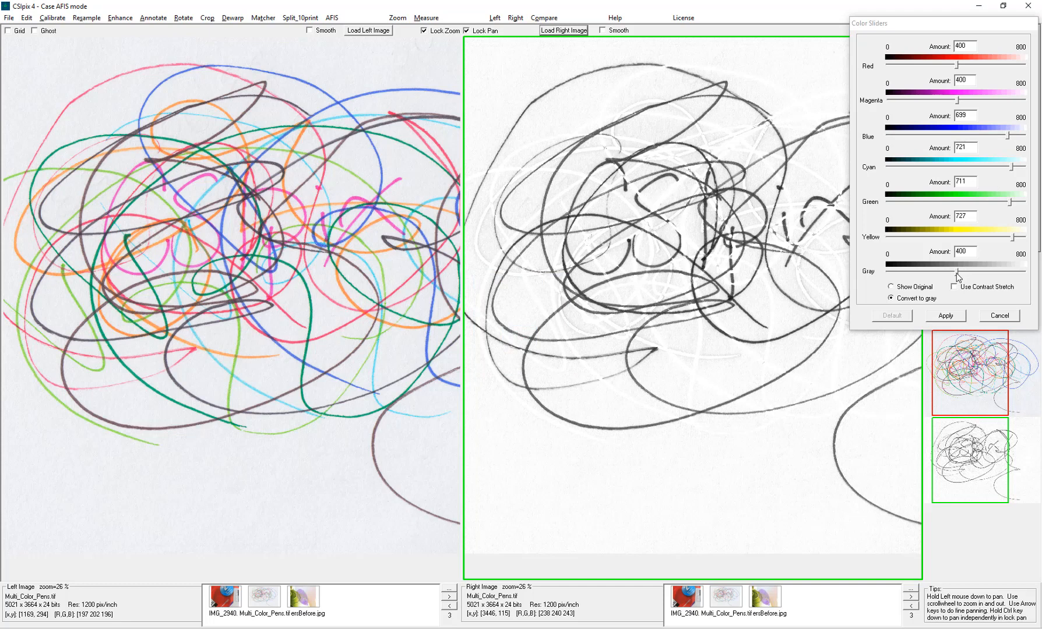
pyautogui.moveTo(956, 274); pyautogui.dragTo(1003, 274)
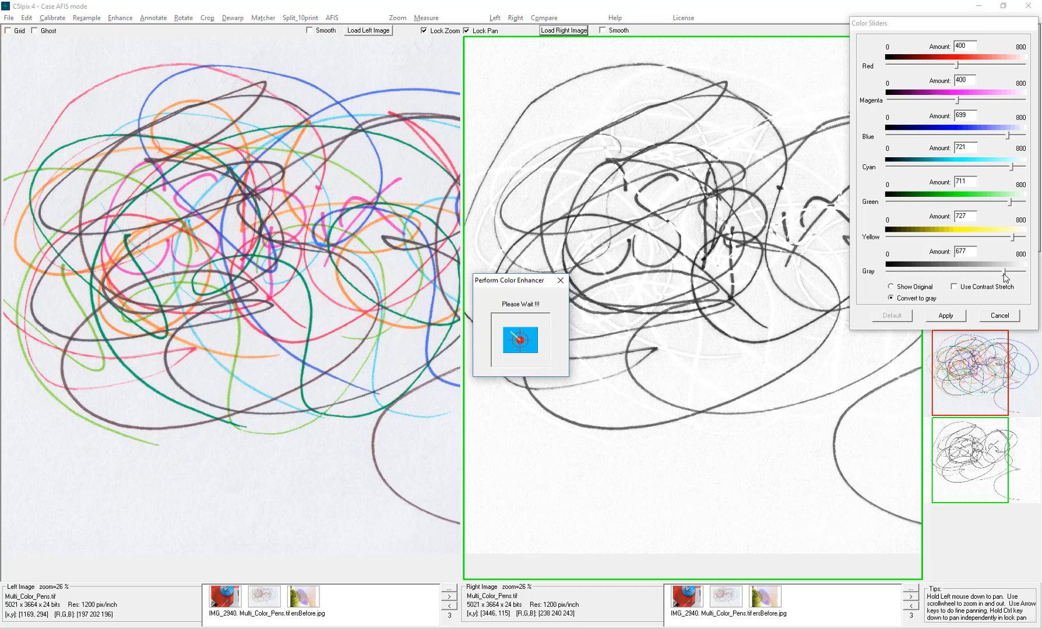
pyautogui.moveTo(1004, 274); pyautogui.dragTo(1013, 273)
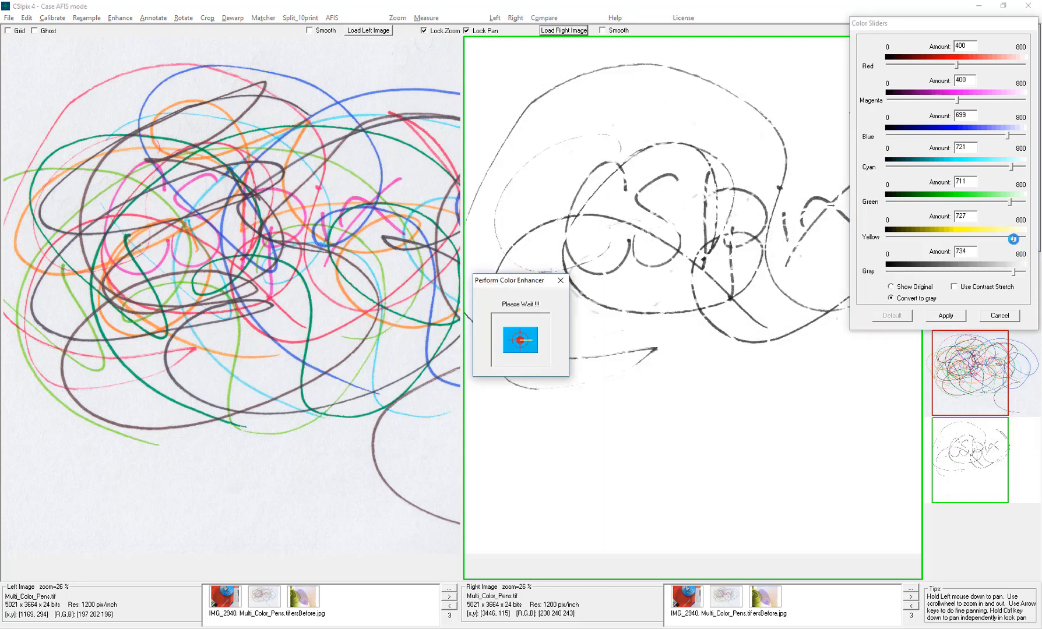
pyautogui.moveTo(1013, 238); pyautogui.dragTo(1015, 202)
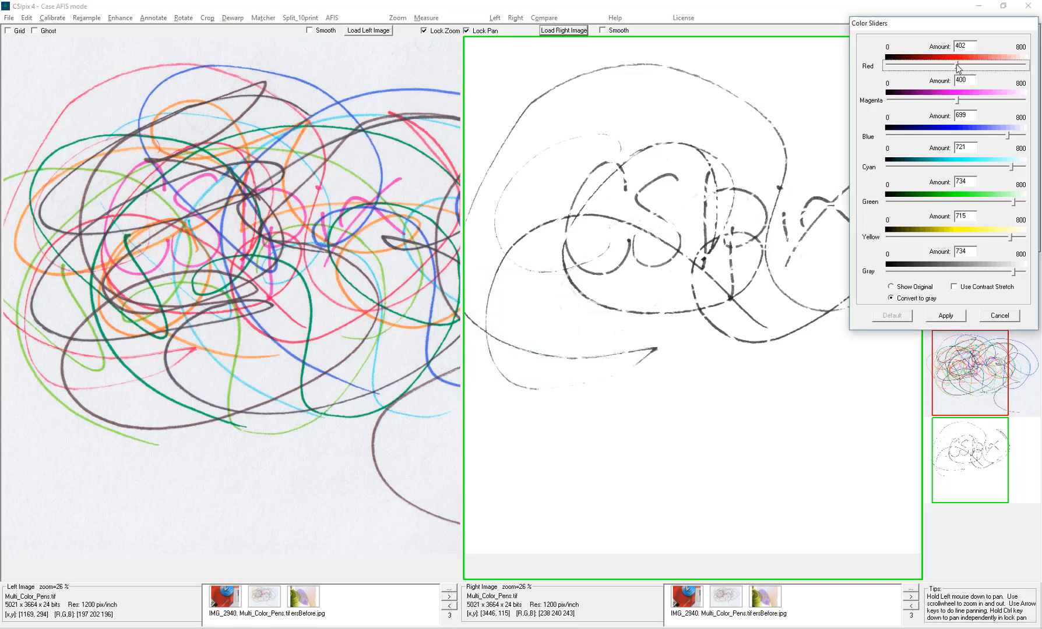
# - Raise the Red weight to about 547 and select the Magenta slider
pyautogui.moveTo(956, 64); pyautogui.dragTo(977, 64)
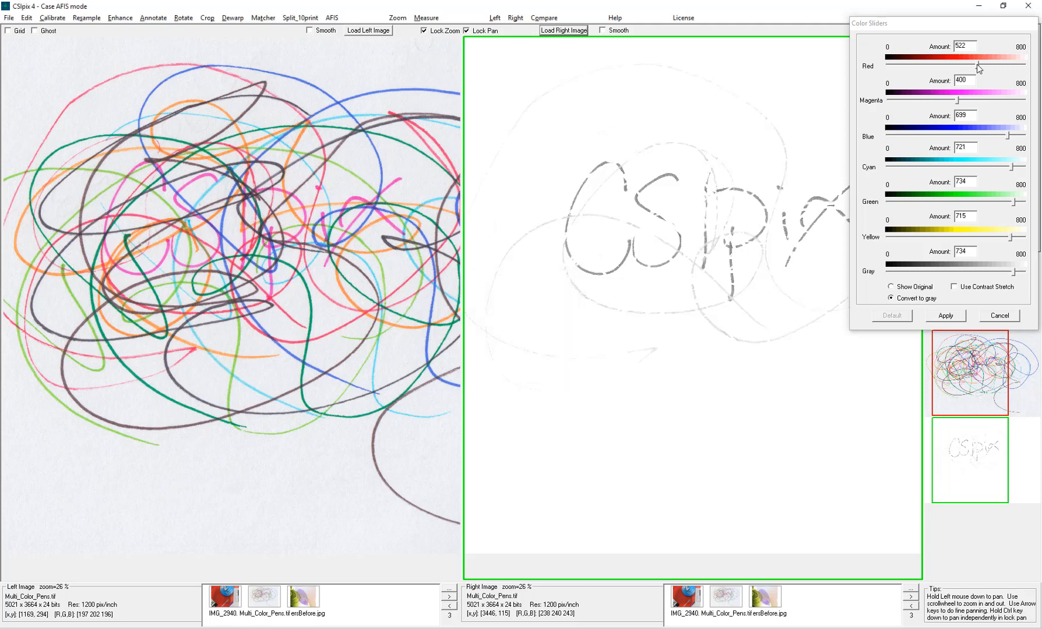
pyautogui.moveTo(966, 24); pyautogui.dragTo(981, 25)
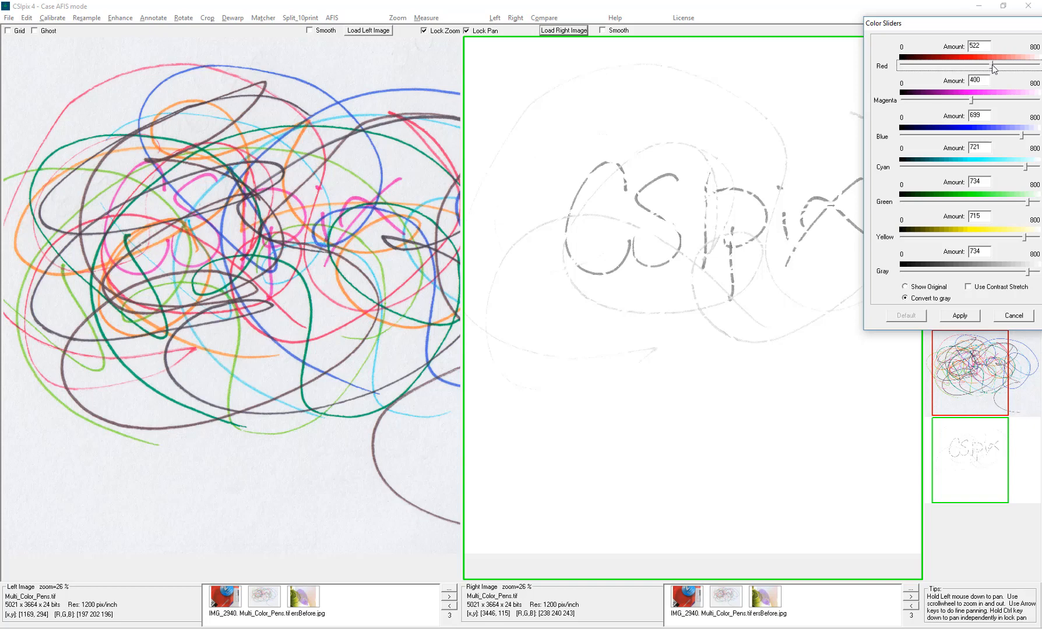
pyautogui.click(996, 65)
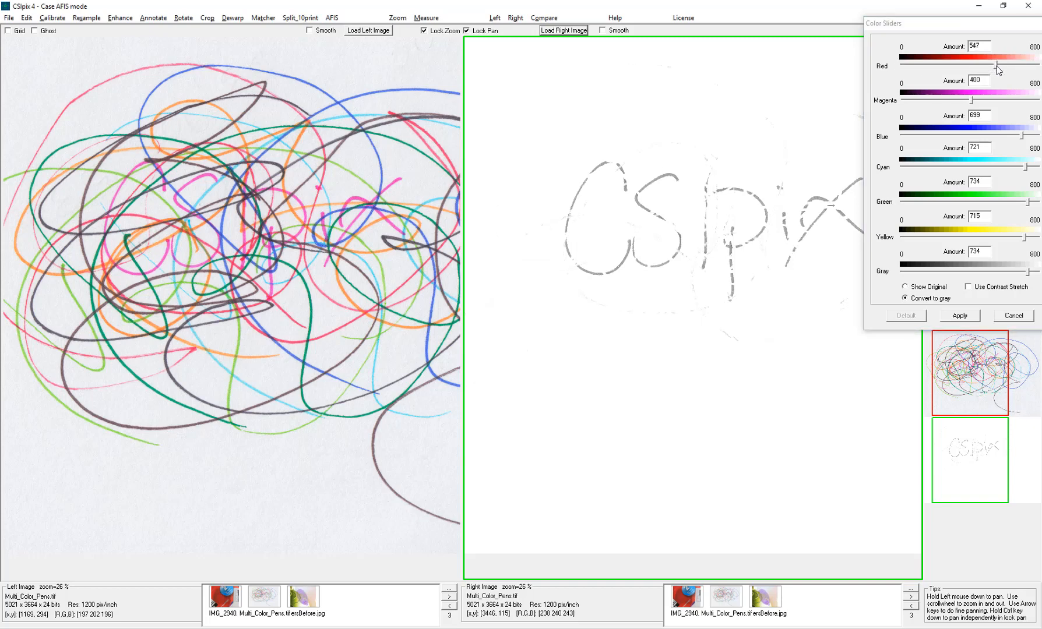
pyautogui.click(970, 100)
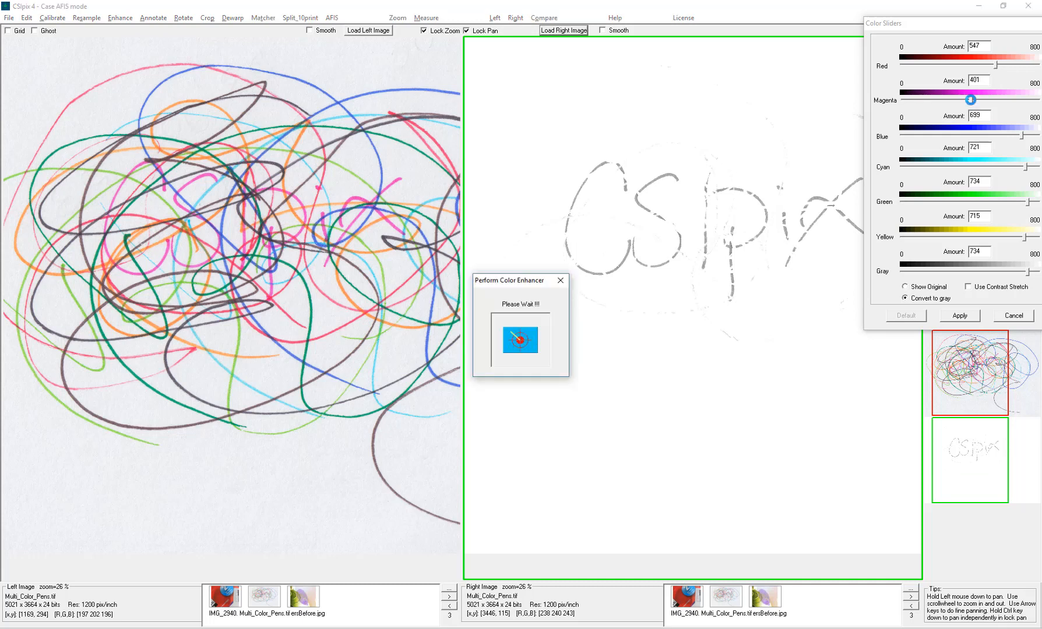
# - Lower Magenta to 261 and raise Red to 645 so only the CSIpix lettering remains
pyautogui.moveTo(971, 99); pyautogui.dragTo(955, 100)
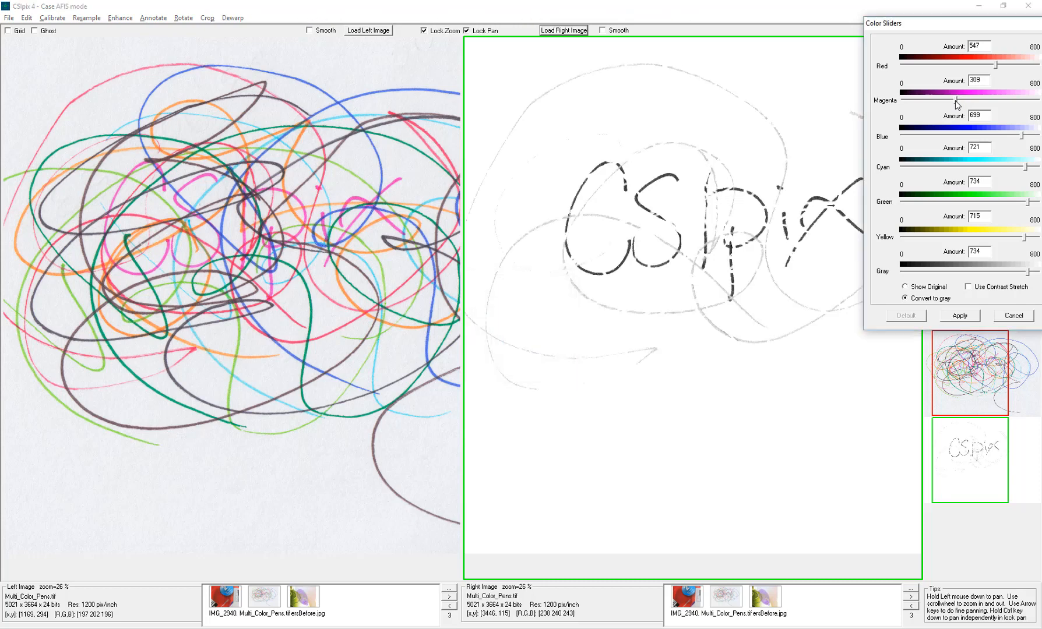
pyautogui.moveTo(955, 101); pyautogui.dragTo(948, 104)
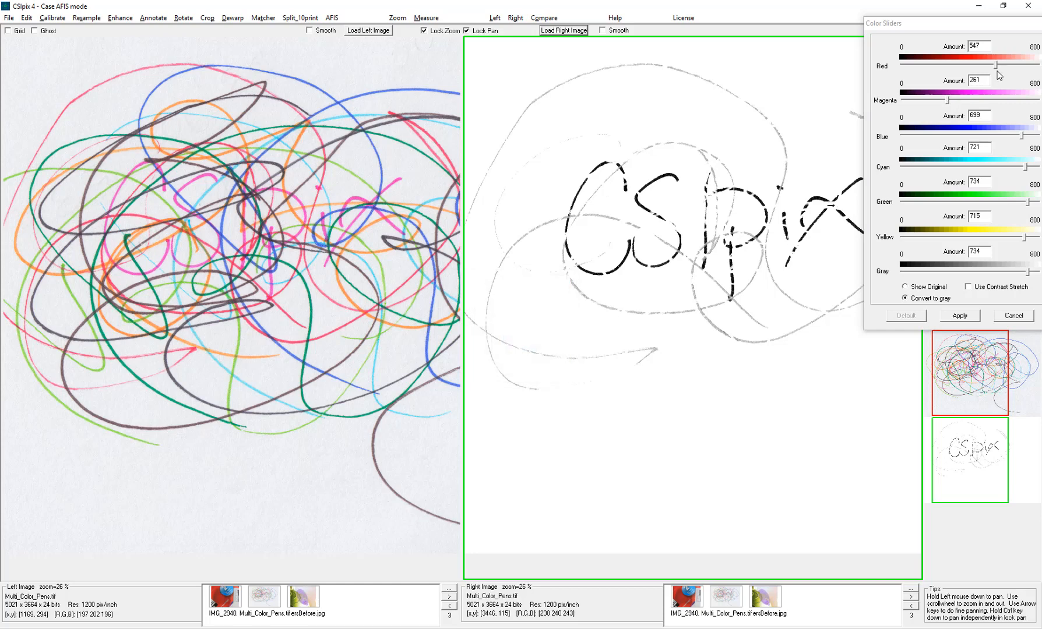
pyautogui.moveTo(998, 69); pyautogui.dragTo(1012, 70)
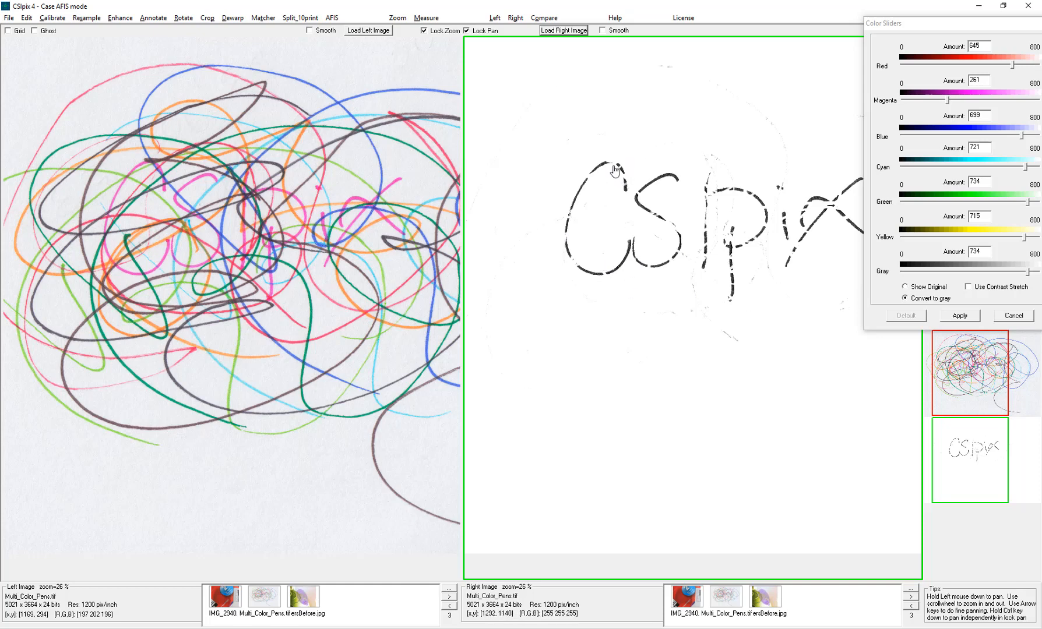
# - Apply the grayscale mix, then open slidersBefore.jpg in both the left and right panes
pyautogui.click(960, 316)
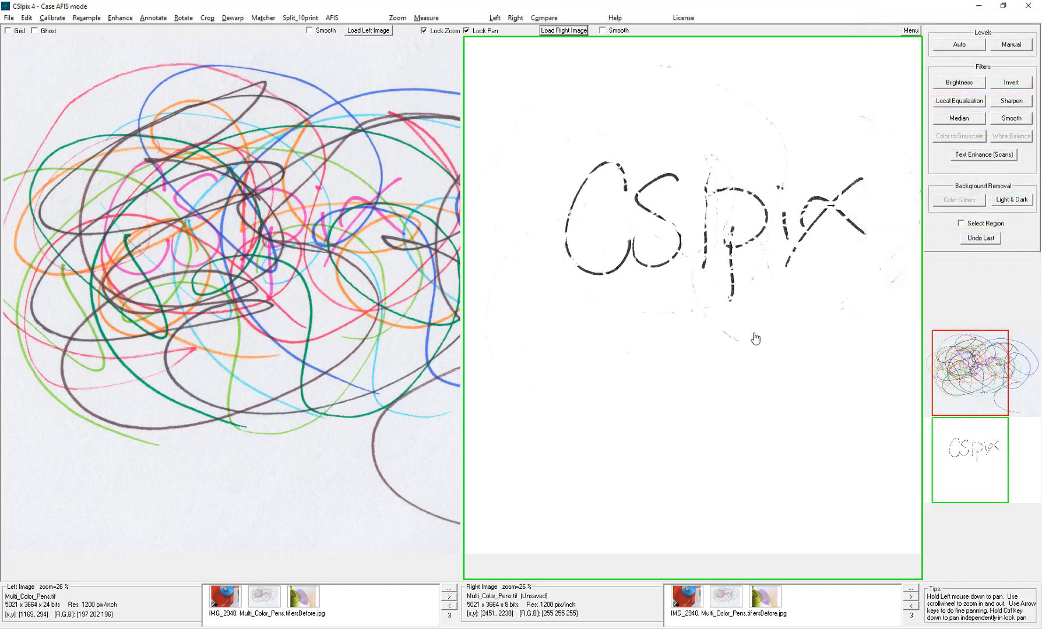
pyautogui.click(313, 606)
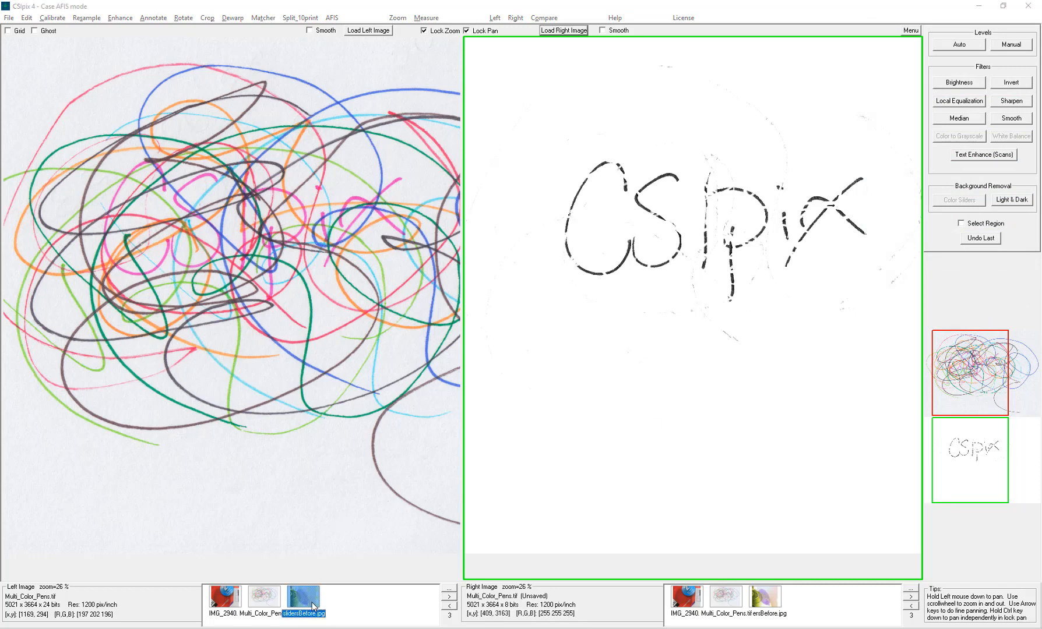
pyautogui.click(777, 601)
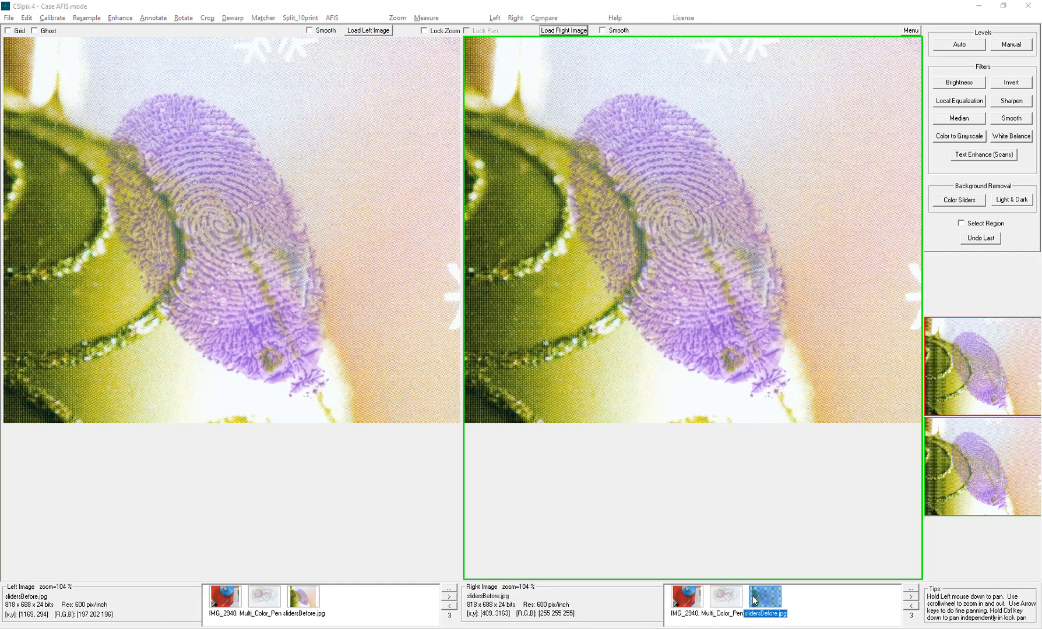
# - Lock zoom and pan, zoom to 209% on the fingerprint core, and open Color Sliders
pyautogui.click(424, 31)
pyautogui.click(467, 30)
pyautogui.scroll(3, 531, 245)
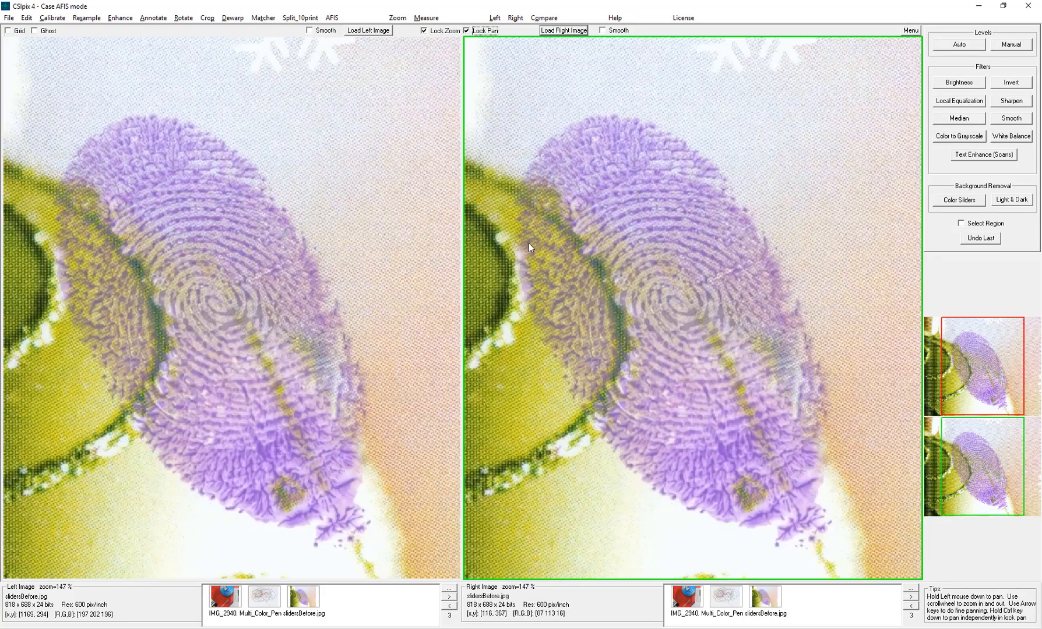
pyautogui.scroll(-1, 686, 325)
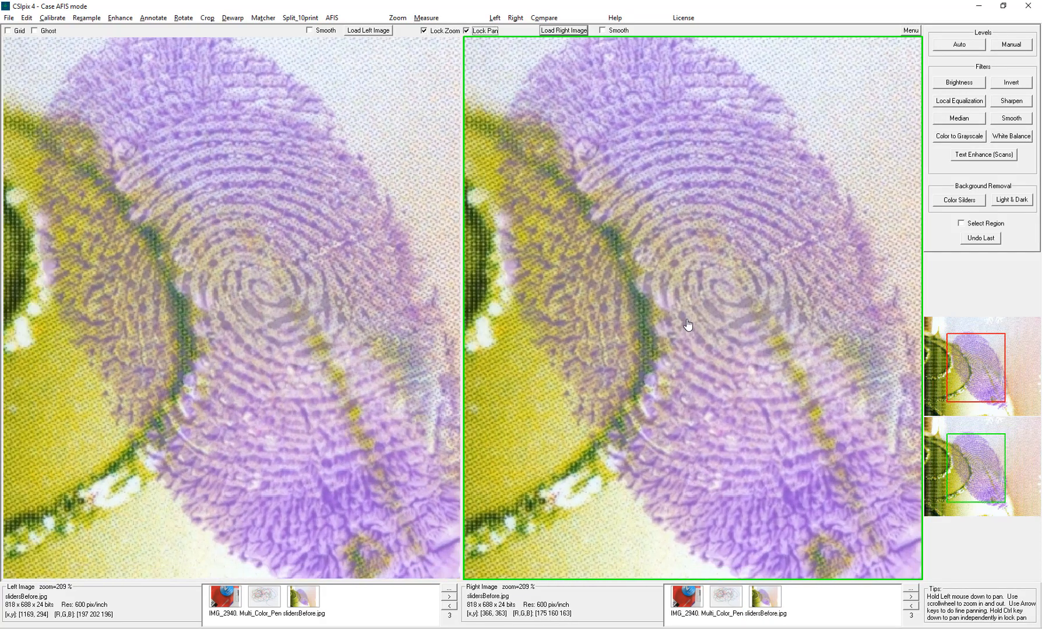
pyautogui.scroll(1, 688, 325)
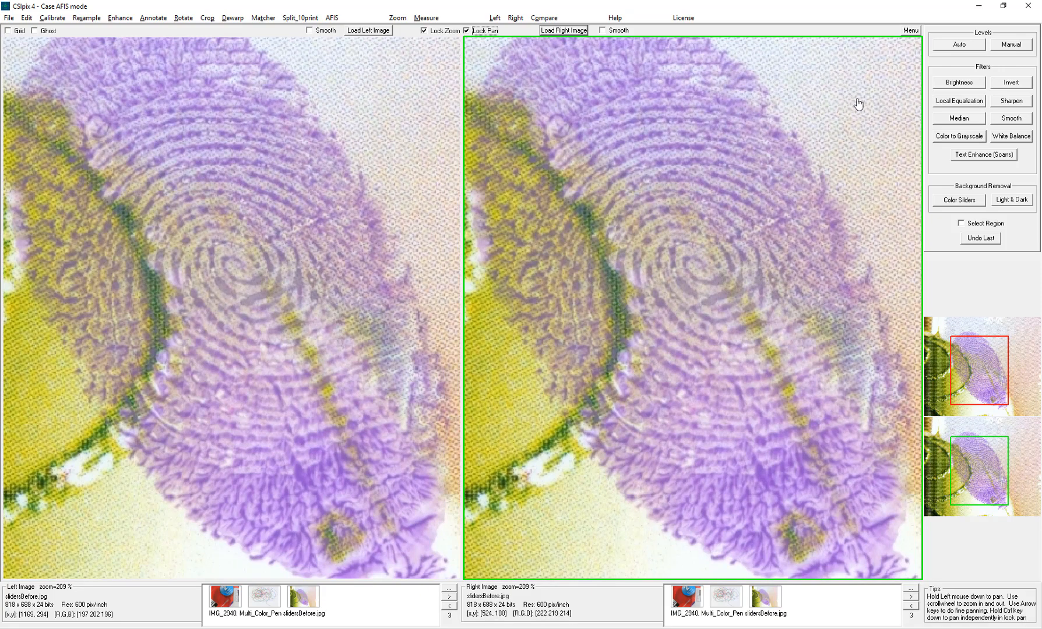
pyautogui.click(960, 202)
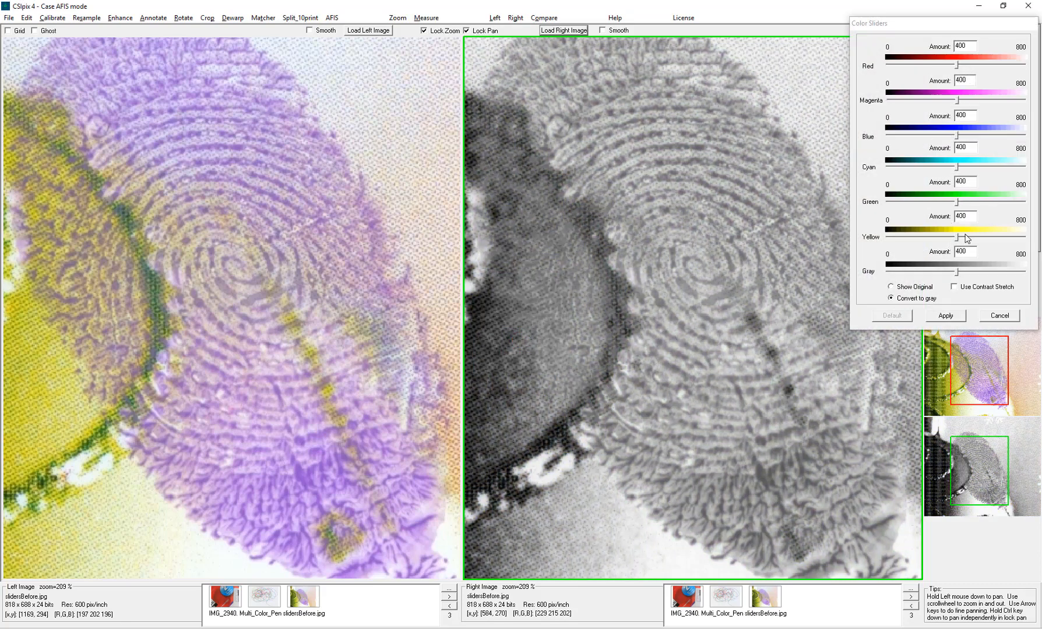
# - Set Yellow to 560, Green to 572 and Blue to 519 to lighten the background
pyautogui.moveTo(957, 237); pyautogui.dragTo(972, 236)
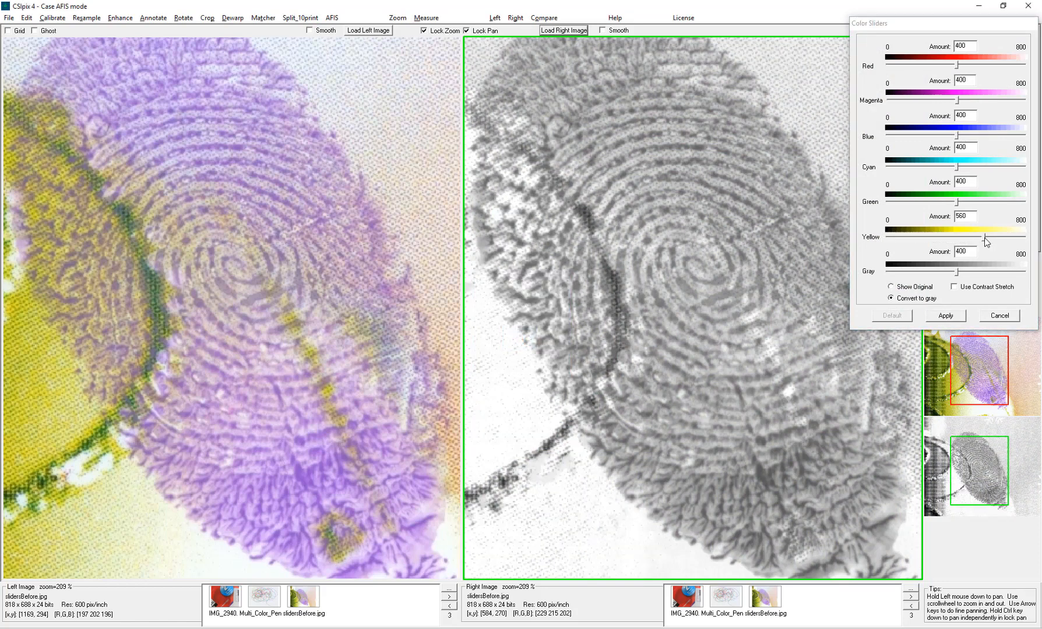
pyautogui.moveTo(955, 200); pyautogui.dragTo(986, 206)
pyautogui.moveTo(932, 23); pyautogui.dragTo(959, 39)
pyautogui.moveTo(983, 152); pyautogui.dragTo(994, 185)
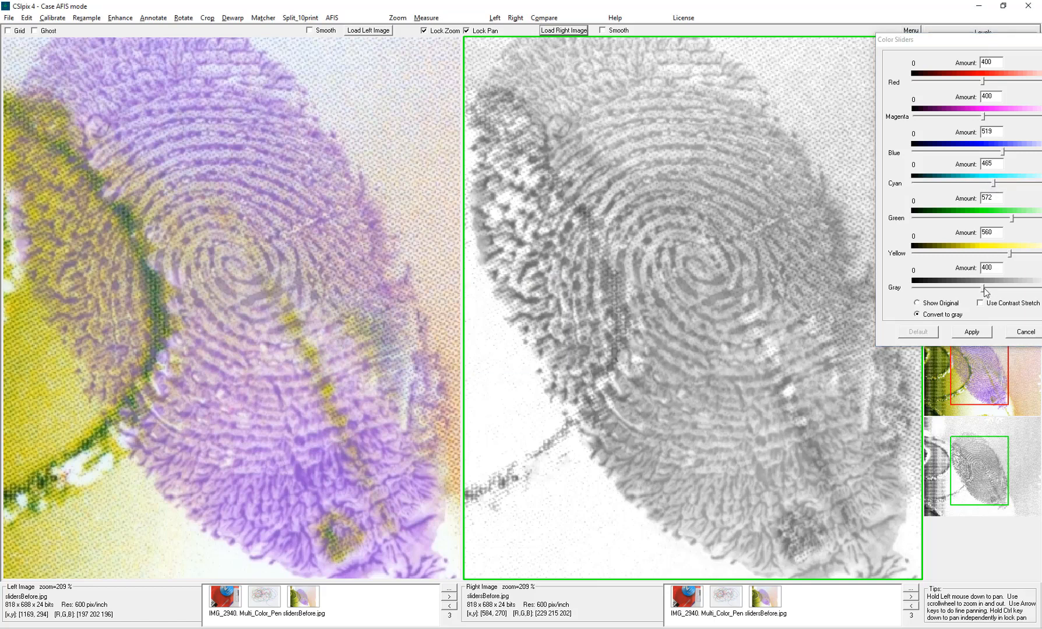
# - Set Gray to 449, enable contrast stretch, apply the conversion, and zoom back out
pyautogui.moveTo(983, 288); pyautogui.dragTo(997, 288)
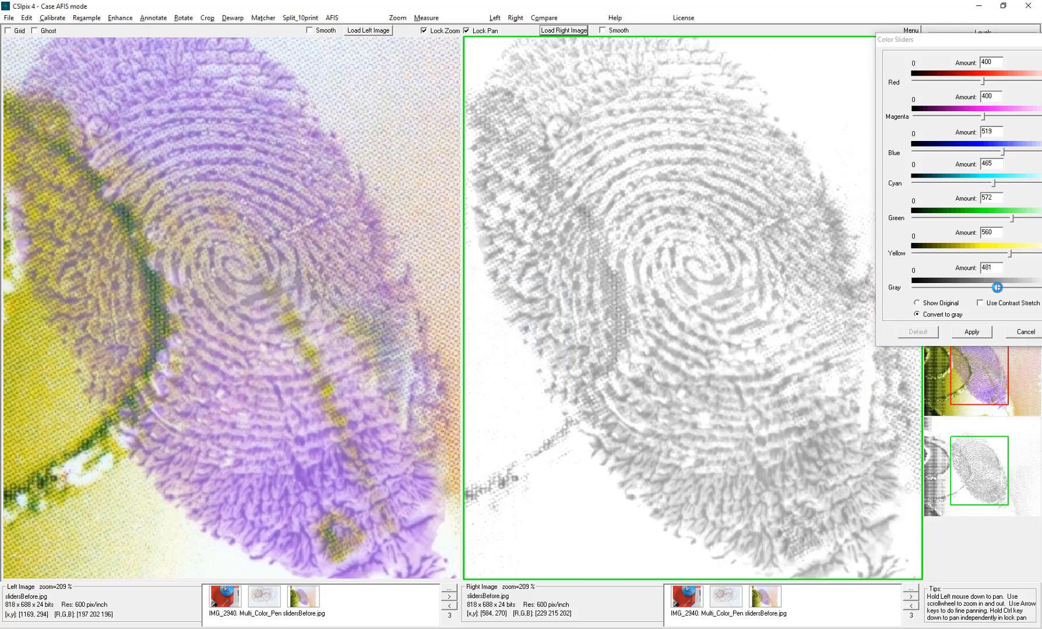
pyautogui.click(997, 287)
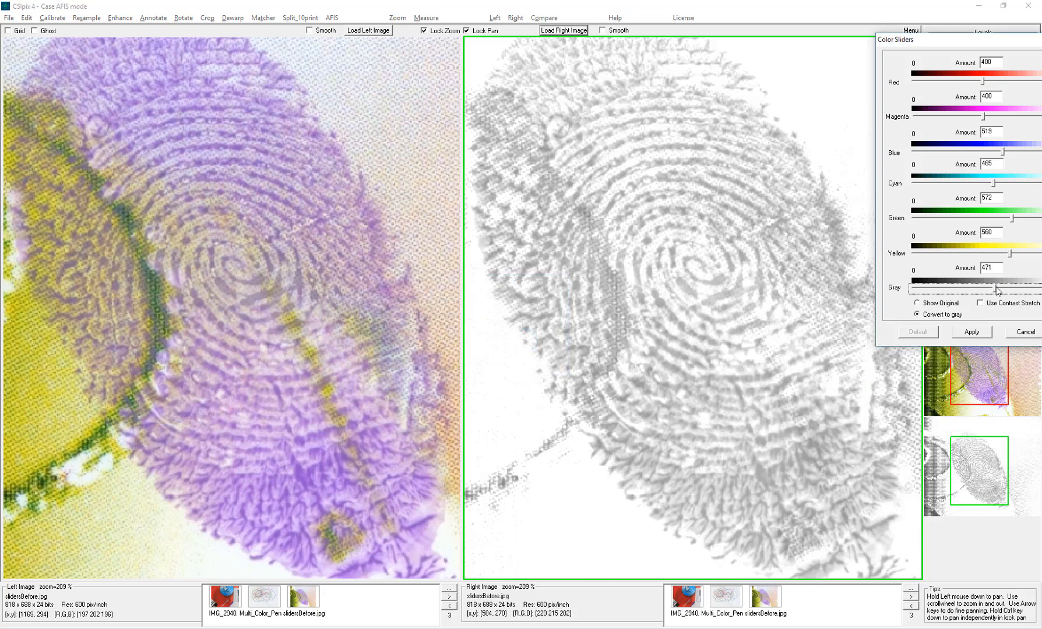
pyautogui.moveTo(996, 291); pyautogui.dragTo(993, 293)
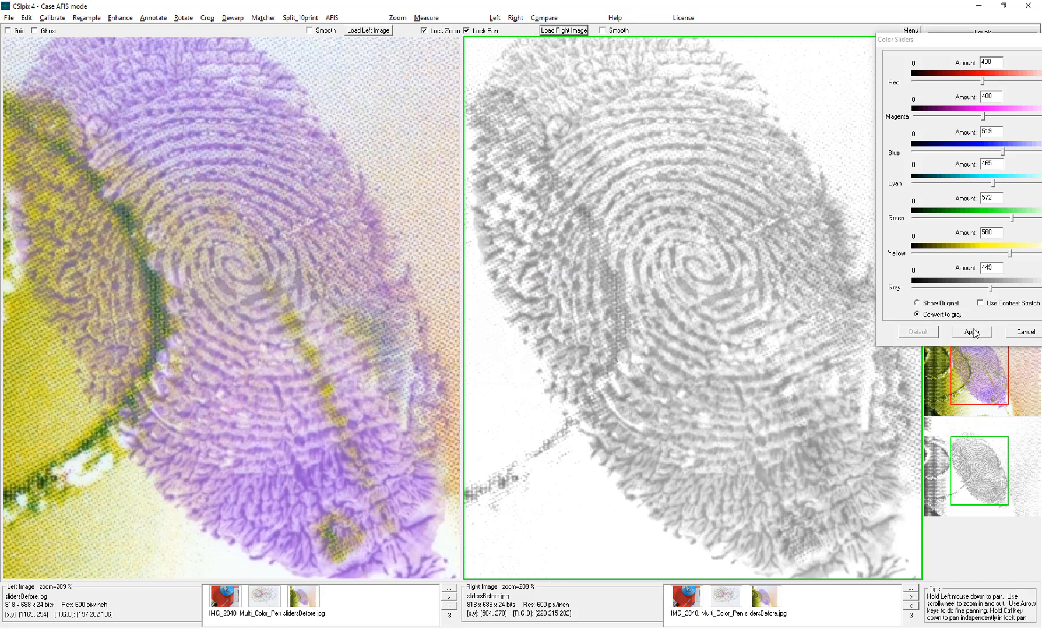
pyautogui.click(1000, 310)
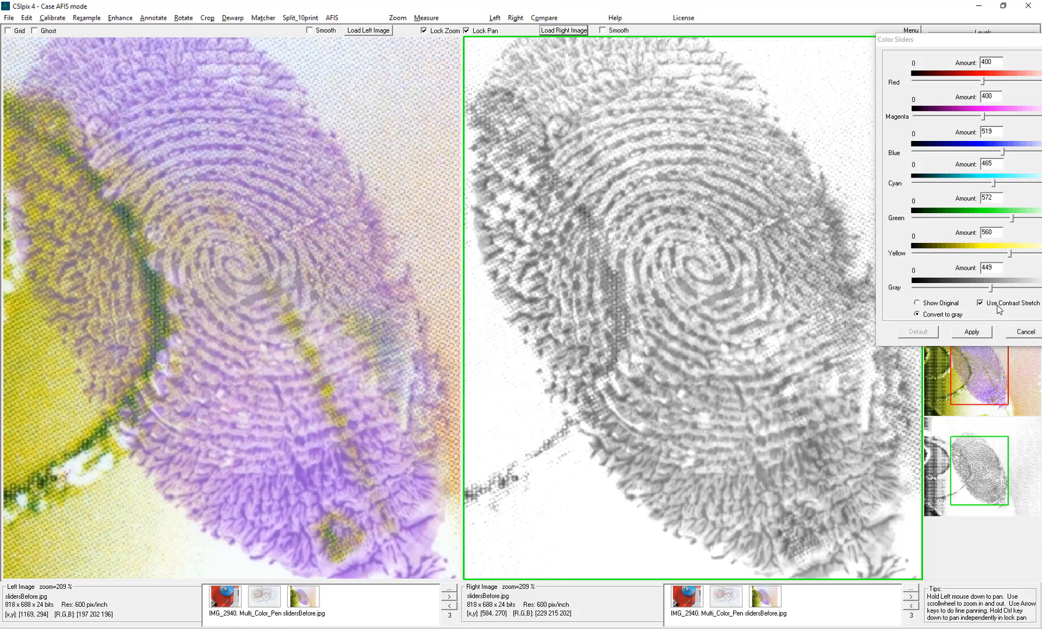
pyautogui.click(978, 335)
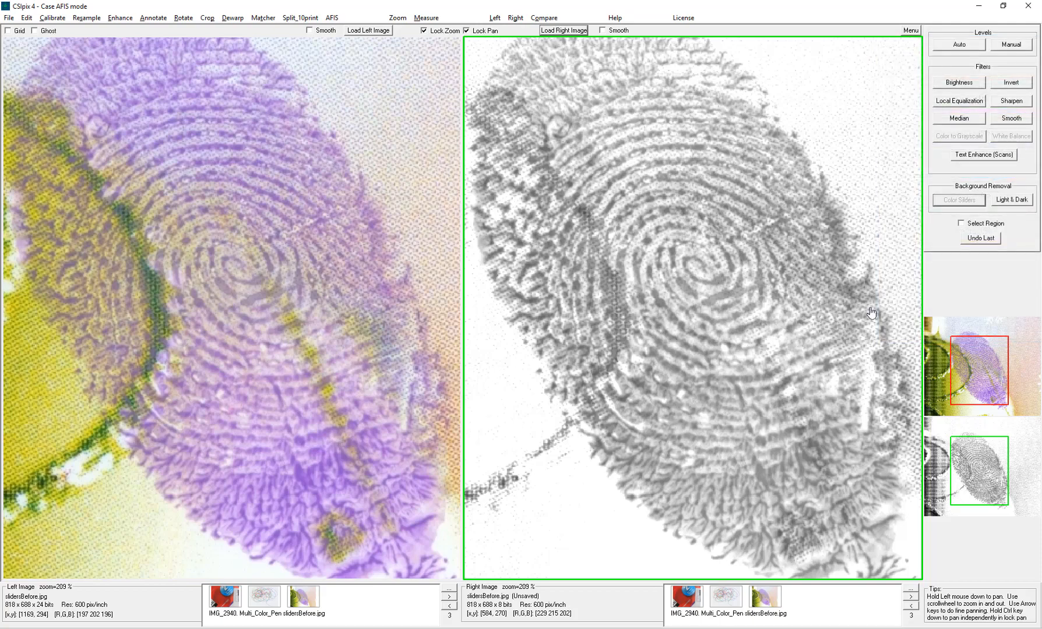
pyautogui.scroll(-1, 827, 308)
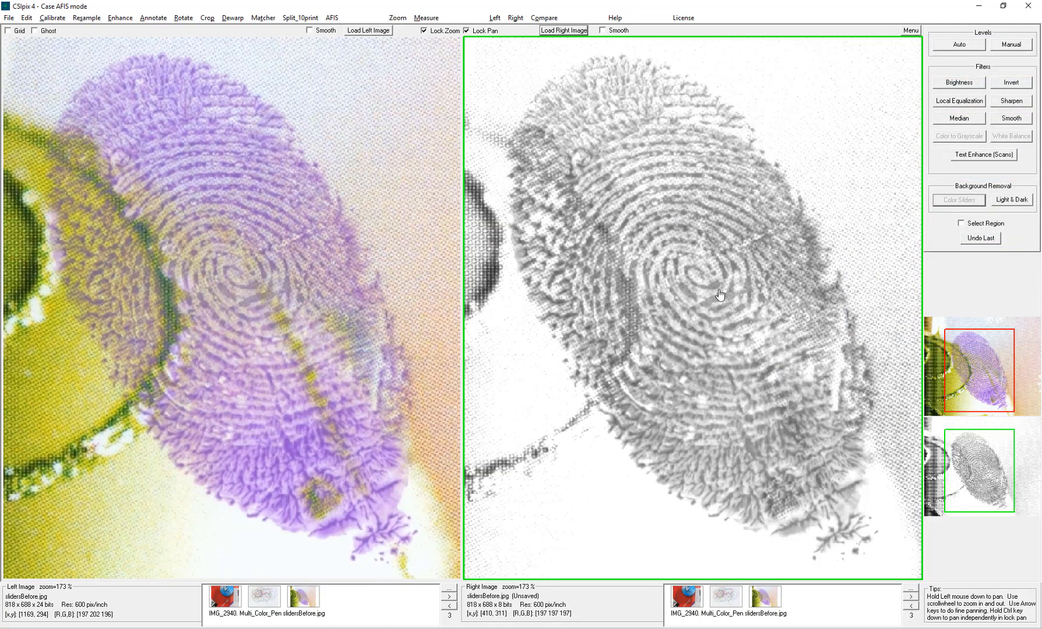